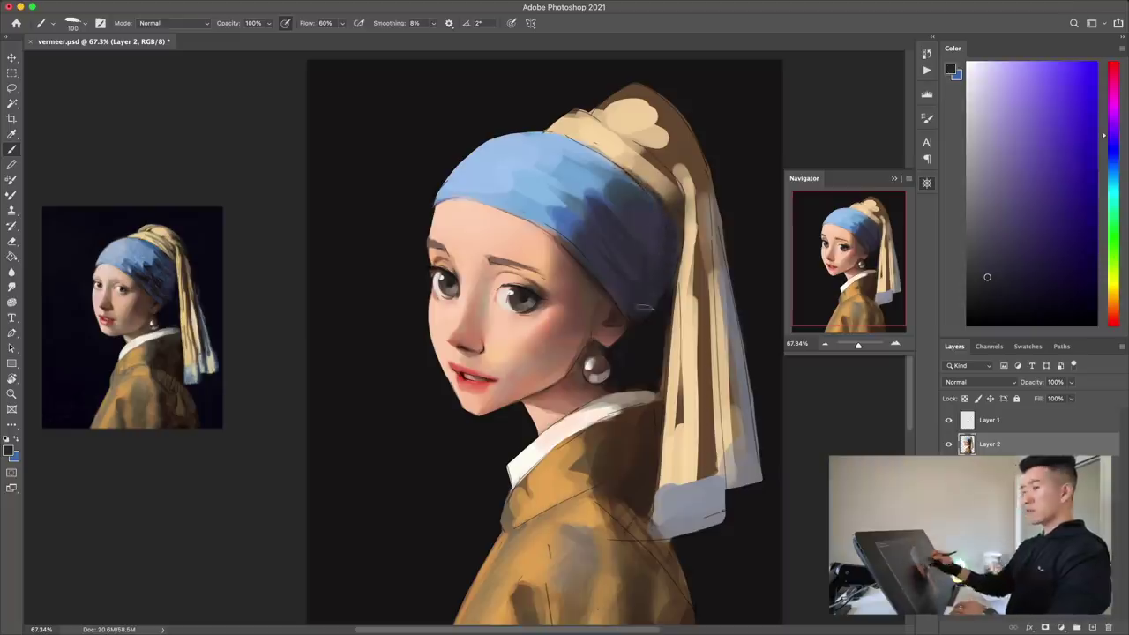
Sample a mid blue from the headscarf and paint over its front and upper area to soften the fold shapes
alt+click(617, 176)
mouse_move(635, 150)
mouse_down()
mouse_move(521, 211)
mouse_move(529, 233)
mouse_up()
mouse_move(578, 185)
mouse_down()
mouse_move(551, 240)
mouse_move(485, 205)
mouse_move(435, 209)
mouse_up()
drag(556, 133, 485, 144)
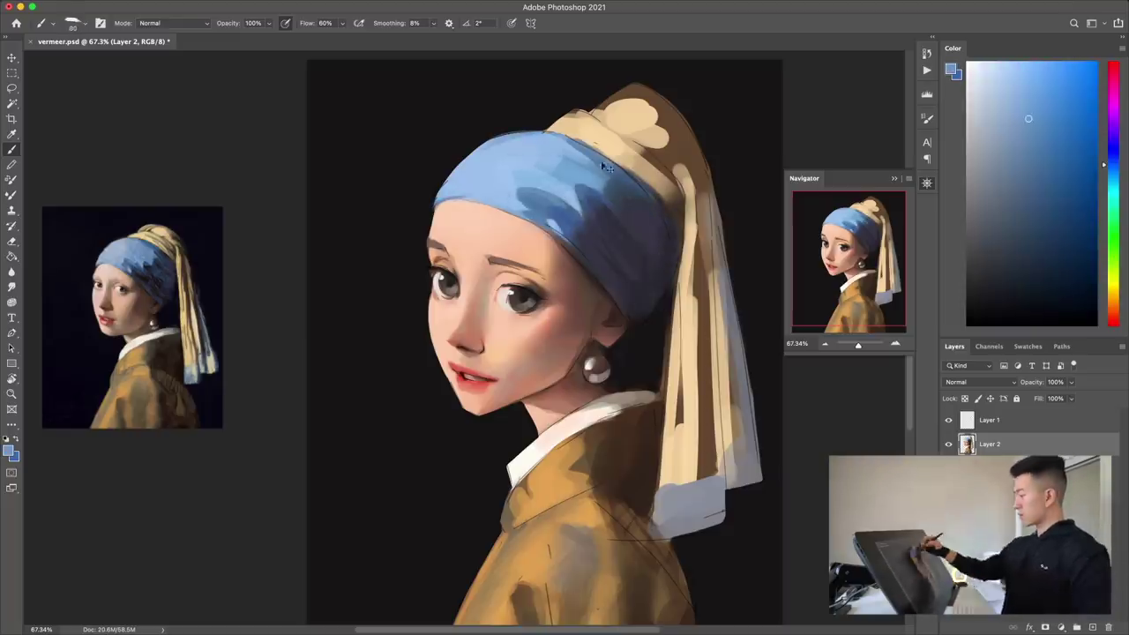
Paint the near-black background colour on Layer 2 along the inner edge of the hanging cloth and behind the coat collar
scroll(660, 157, down, 3)
scroll(660, 157, up, 2)
key(x)
key(alt+bracketright)
key(shift+8)
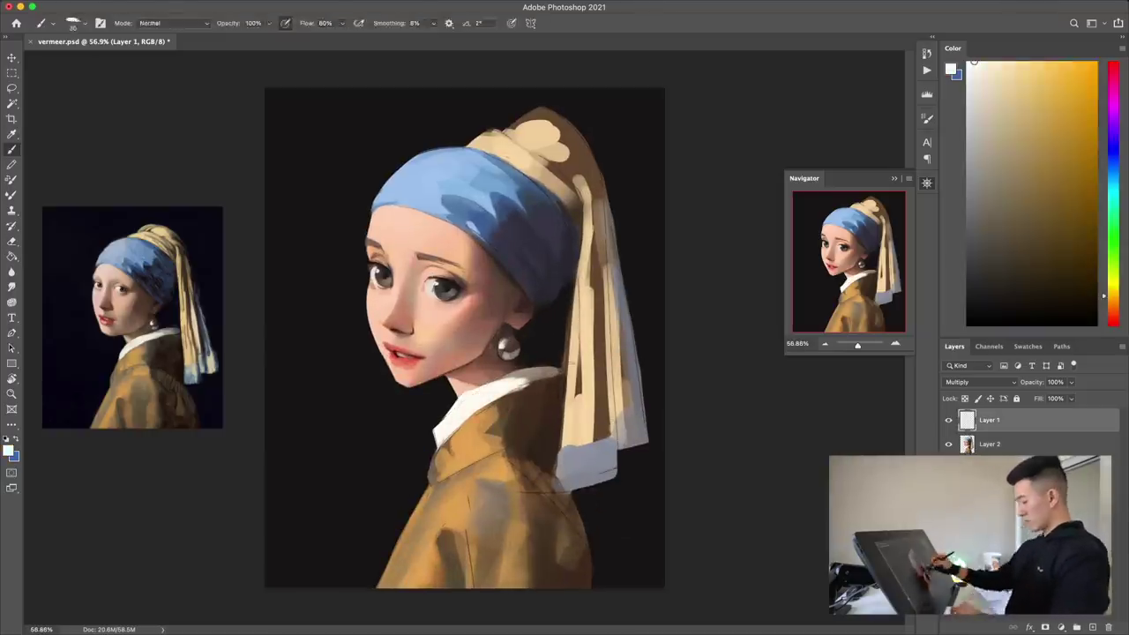
alt+click(617, 370)
key(alt+bracketleft)
key(shift+6)
drag(565, 310, 566, 434)
drag(569, 353, 546, 487)
drag(569, 317, 569, 444)
drag(591, 467, 538, 564)
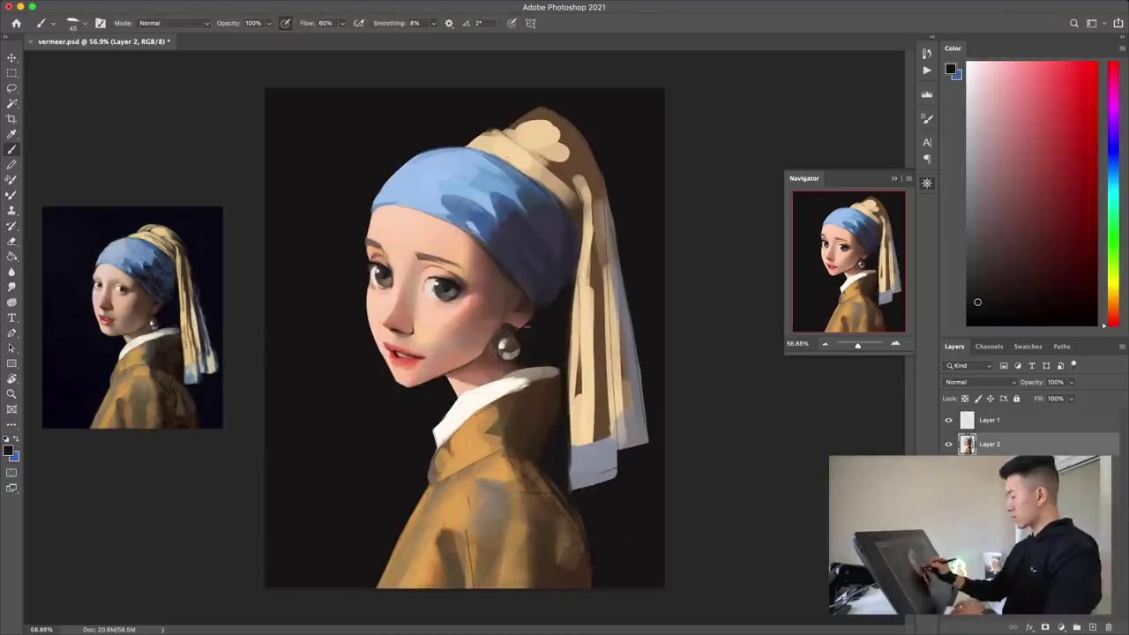
Paint fold shading on the back of the headscarf and the yellow wrap and knot above it
drag(525, 296, 573, 225)
mouse_move(562, 185)
mouse_down()
mouse_move(541, 207)
mouse_move(546, 155)
mouse_up()
alt+click(555, 176)
mouse_move(547, 127)
mouse_down()
mouse_move(506, 146)
mouse_move(515, 141)
mouse_up()
Paint long vertical fold strokes down the hanging yellow cloth
drag(596, 187, 589, 370)
drag(580, 313, 578, 436)
drag(587, 216, 584, 318)
drag(610, 361, 609, 436)
drag(606, 264, 605, 421)
Sample tones from the knot and paint curved fold lines across the yellow topknot and wrap
alt+click(564, 141)
drag(577, 167, 555, 132)
mouse_move(591, 194)
mouse_down()
mouse_move(542, 119)
mouse_move(516, 114)
mouse_up()
drag(537, 194, 520, 166)
alt+click(503, 150)
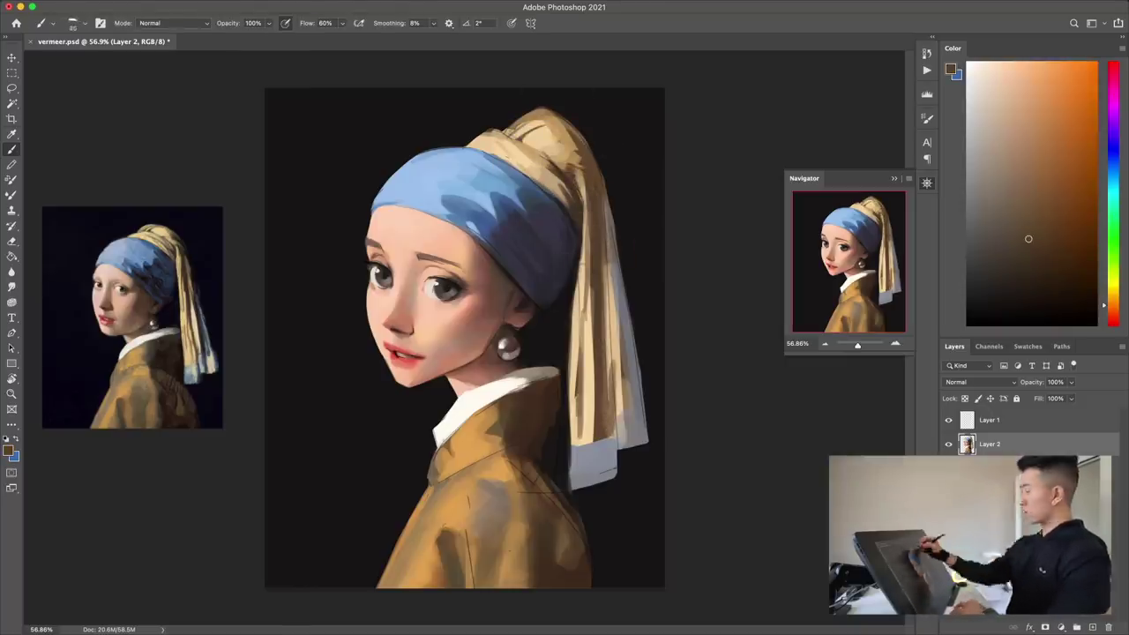
alt+click(529, 176)
Shade the back of the coat's shoulder beneath the hanging cloth with dark brown strokes
drag(573, 486, 549, 524)
alt+click(555, 518)
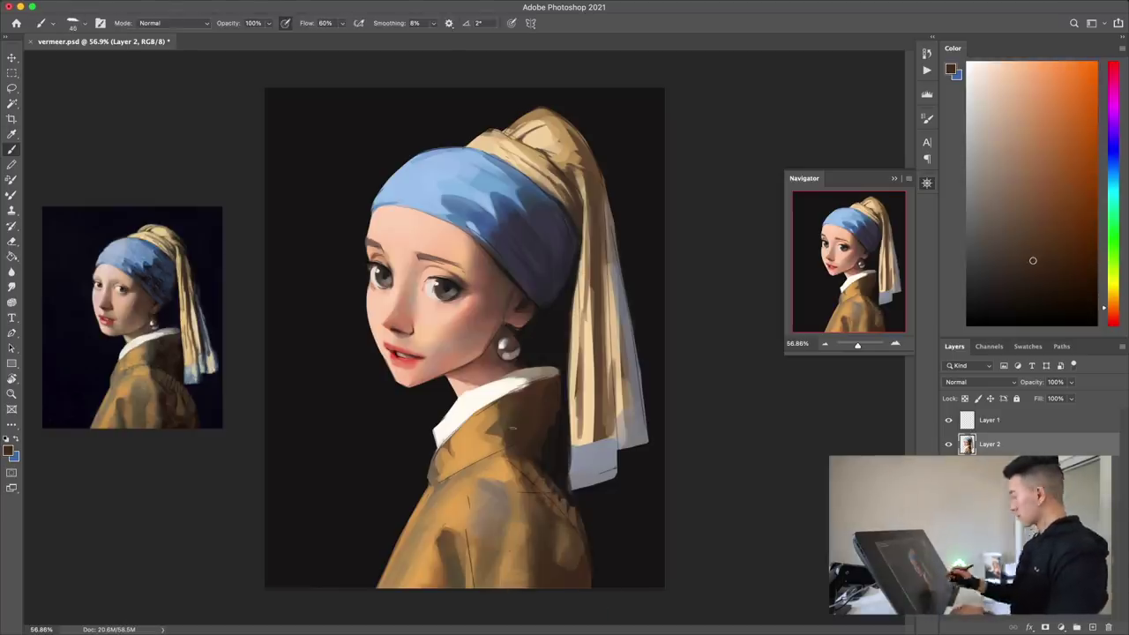
key(super+shift+x)
key(Escape)
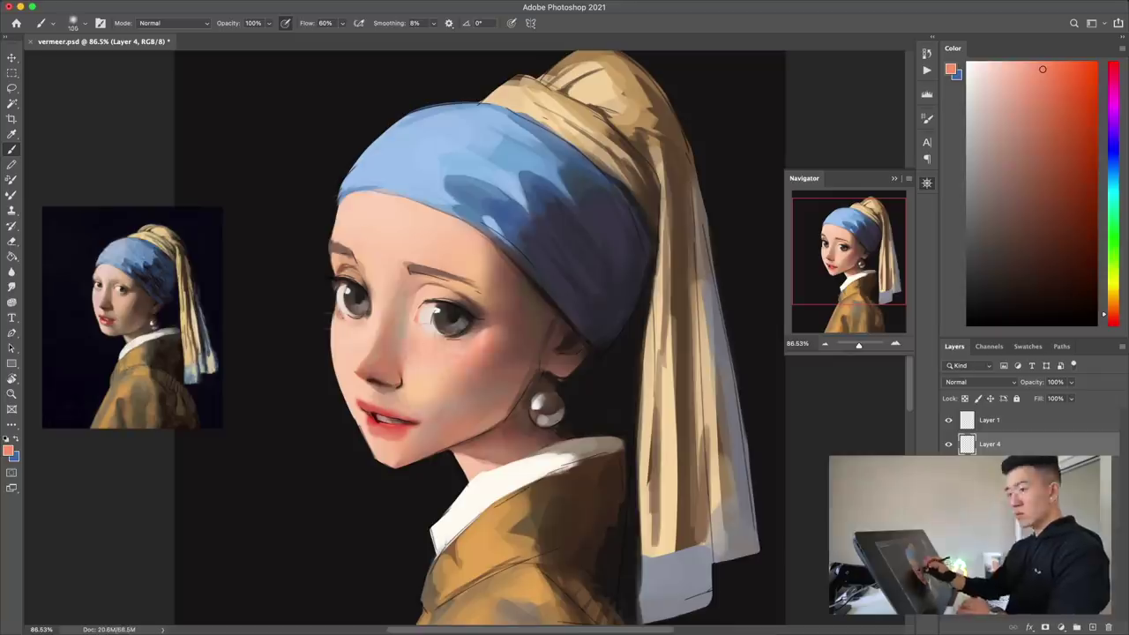
Sample the lip red and refine the lips on Layer 4, adding a pale highlight to the lower lip
key(e)
key(b)
alt+click(425, 423)
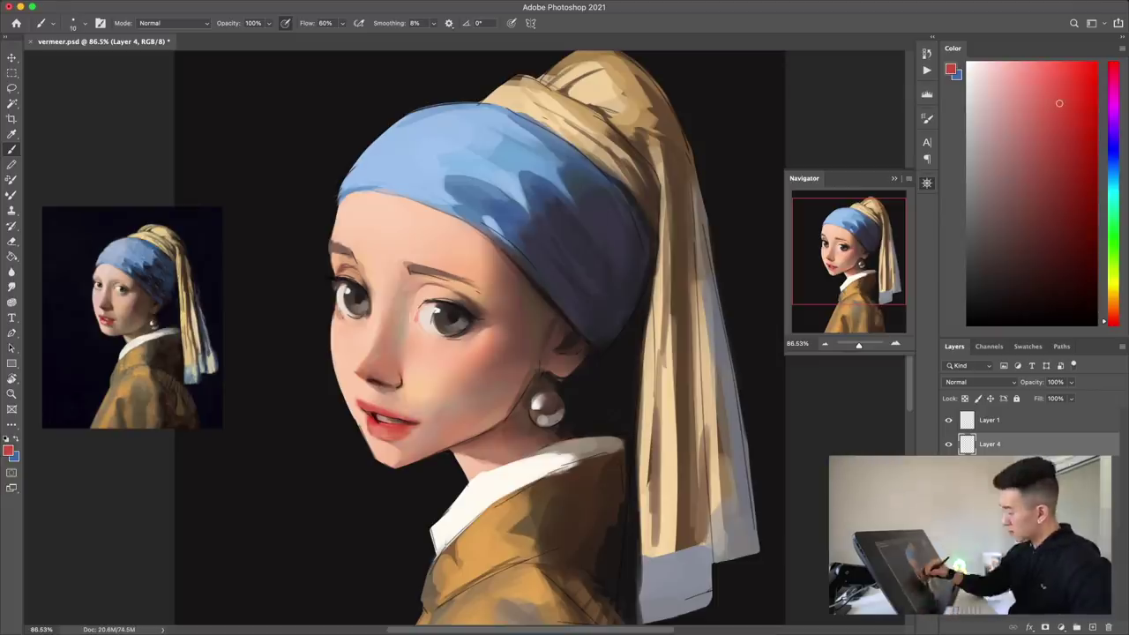
right_click(468, 220)
key(Escape)
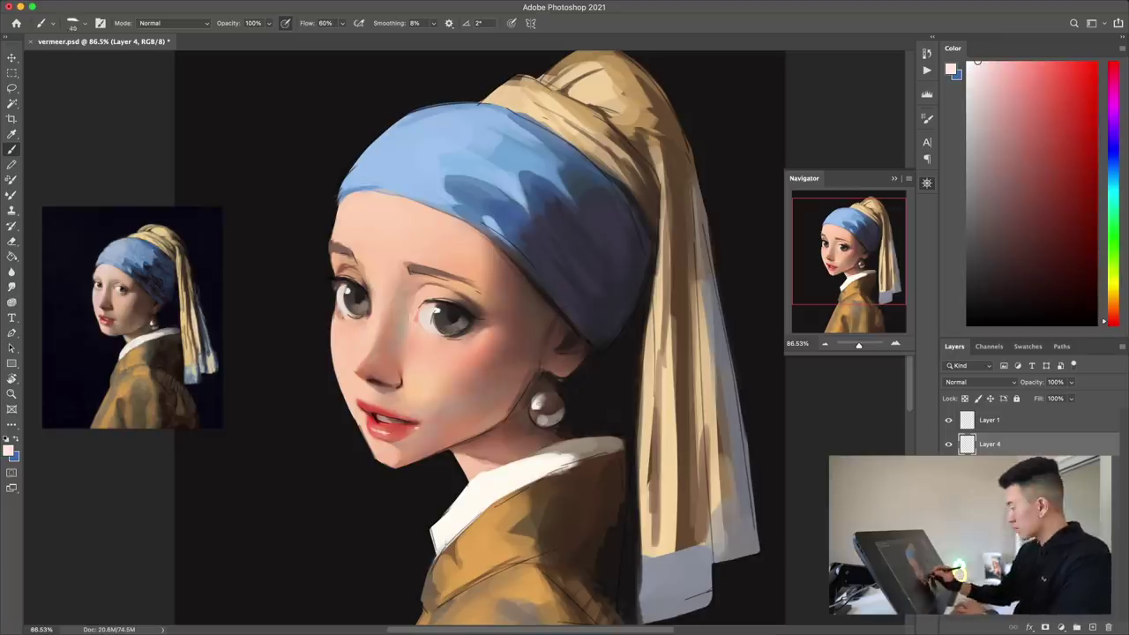
scroll(476, 335, up, 2)
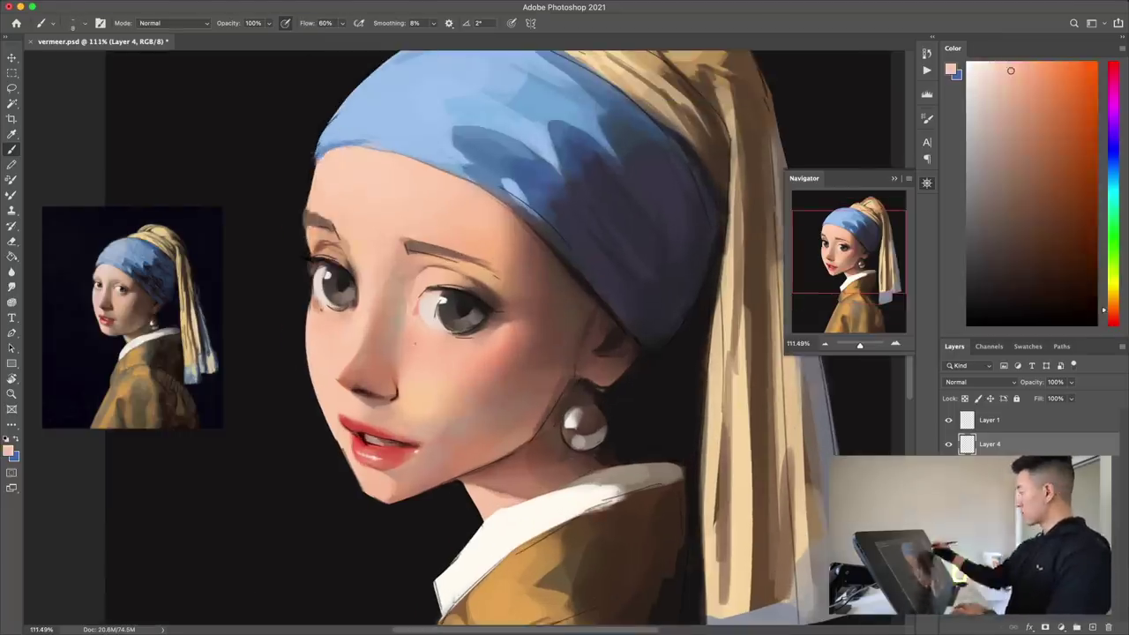
Paint off-white highlights on the ends of the hanging cloth and light strokes up along its folds
scroll(476, 335, down, 3)
scroll(476, 335, down, 2)
alt+click(415, 479)
drag(596, 451, 589, 331)
alt+click(609, 458)
mouse_move(648, 454)
mouse_down()
mouse_move(630, 419)
mouse_move(636, 384)
mouse_up()
drag(624, 430, 617, 286)
mouse_move(617, 480)
mouse_down()
mouse_move(584, 445)
mouse_move(617, 176)
mouse_up()
Sample a near-black tone and paint dark fold lines along the hanging cloth up to the knot
alt+click(670, 494)
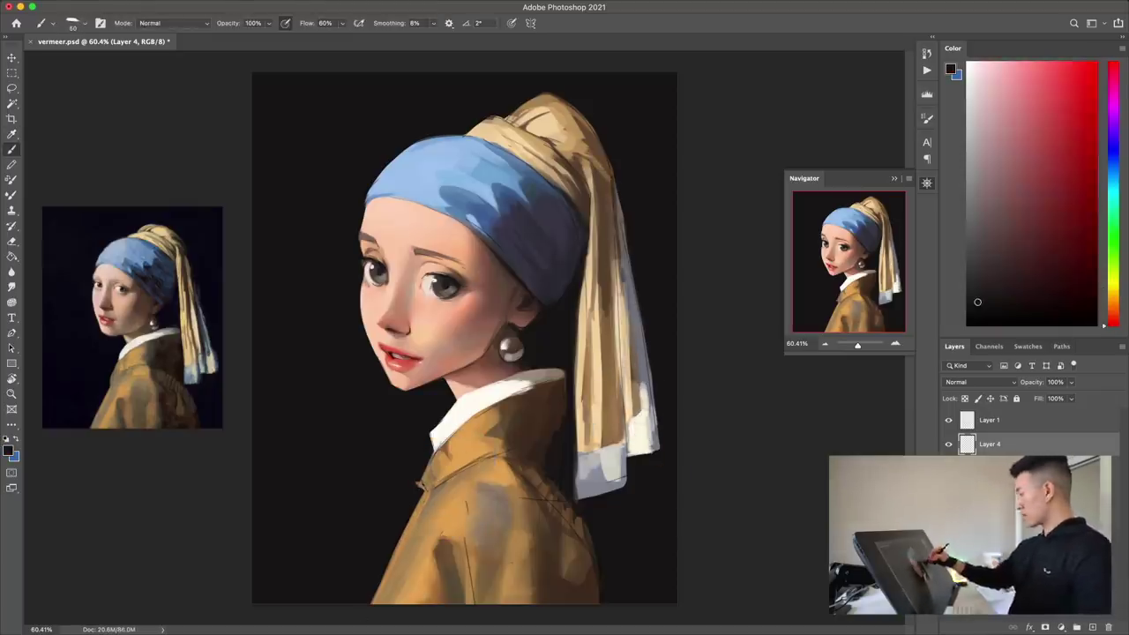
drag(628, 457, 626, 220)
drag(621, 300, 609, 158)
mouse_move(608, 370)
mouse_down()
mouse_move(595, 163)
mouse_move(573, 150)
mouse_up()
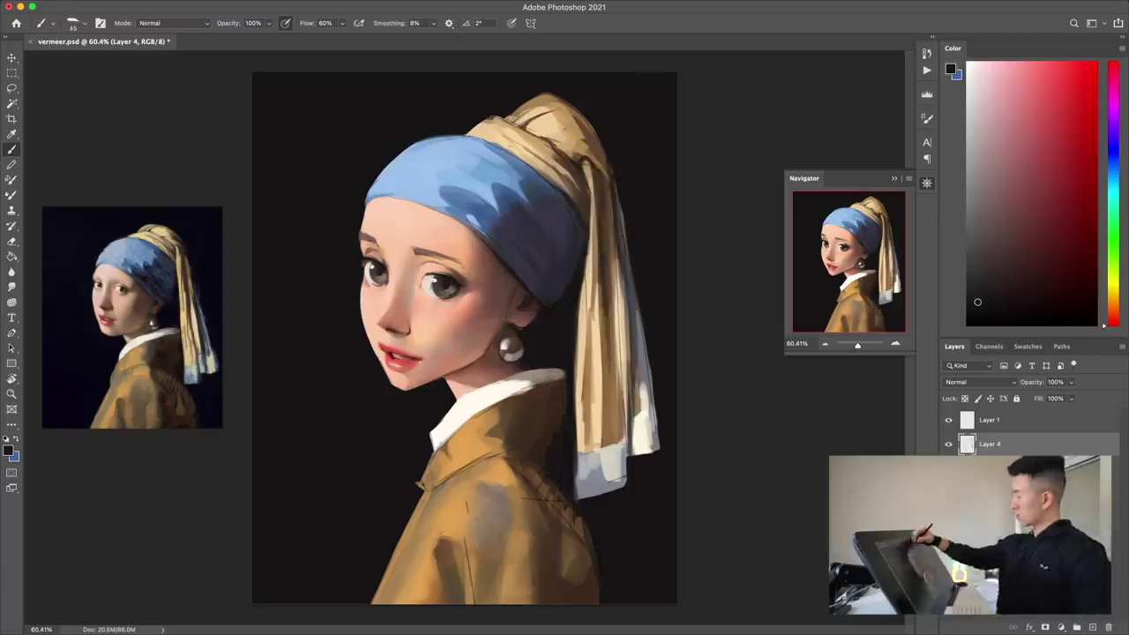
Sample the headscarf blue and brush light blue highlights over the front of the headscarf
scroll(472, 187, up, 2)
alt+click(432, 153)
drag(388, 123, 463, 106)
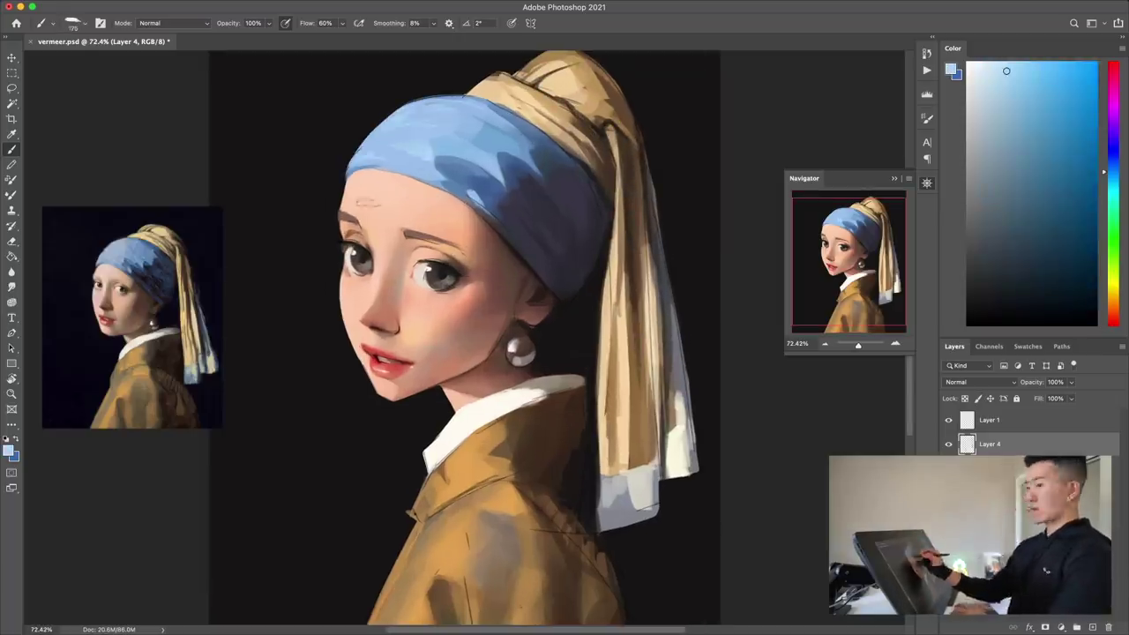
drag(364, 148, 459, 172)
key(e)
key(b)
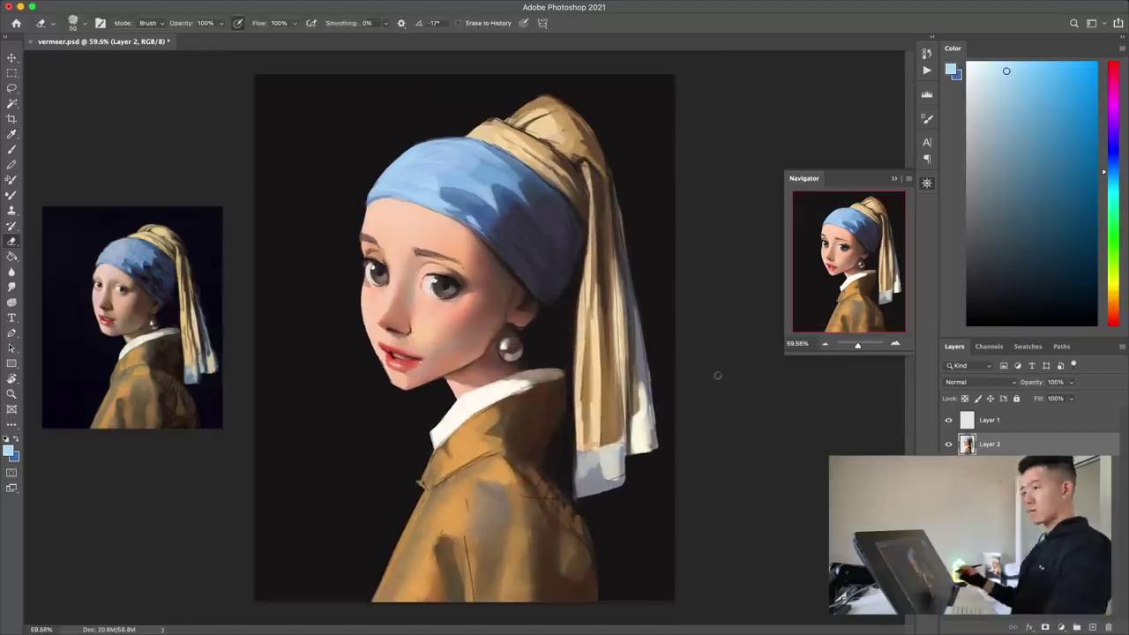
Make Layer 2 the active layer and sample the peach skin tone from the face for touch-ups
scroll(464, 335, down, 3)
click(988, 419)
scroll(463, 335, up, 4)
key(alt+bracketleft)
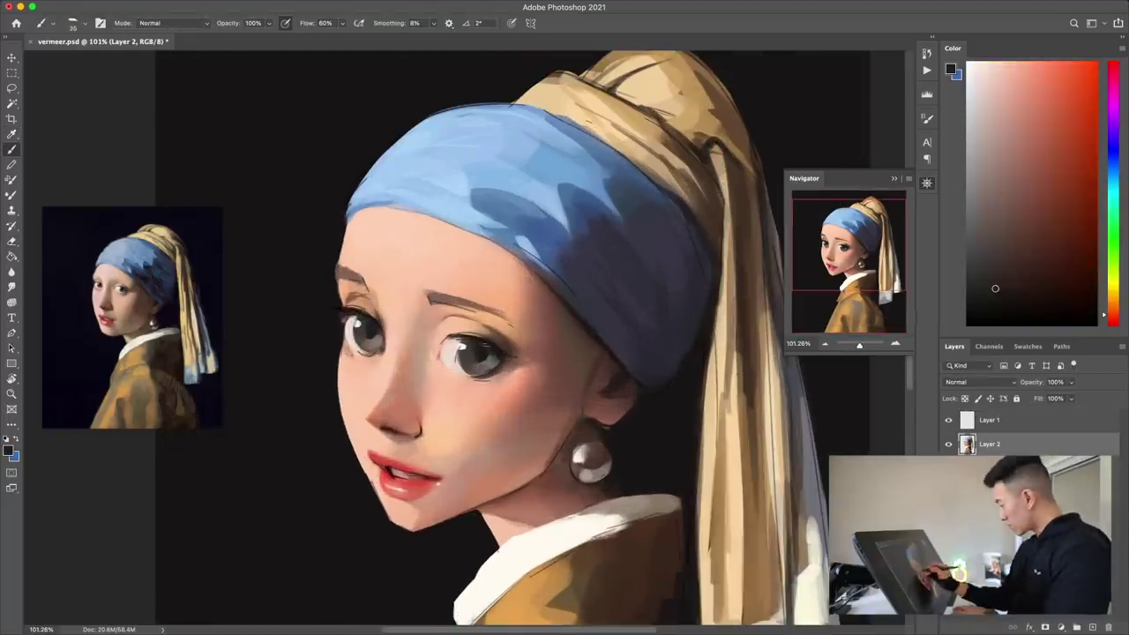
scroll(394, 334, down, 2)
alt+click(394, 334)
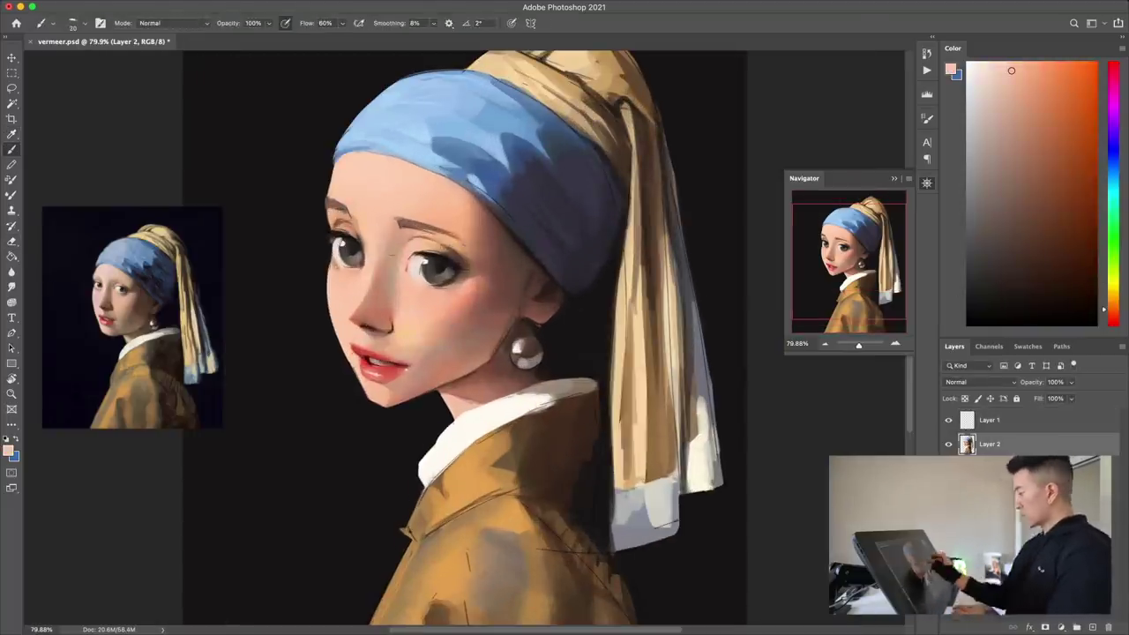
scroll(265, 365, up, 3)
scroll(264, 365, down, 2)
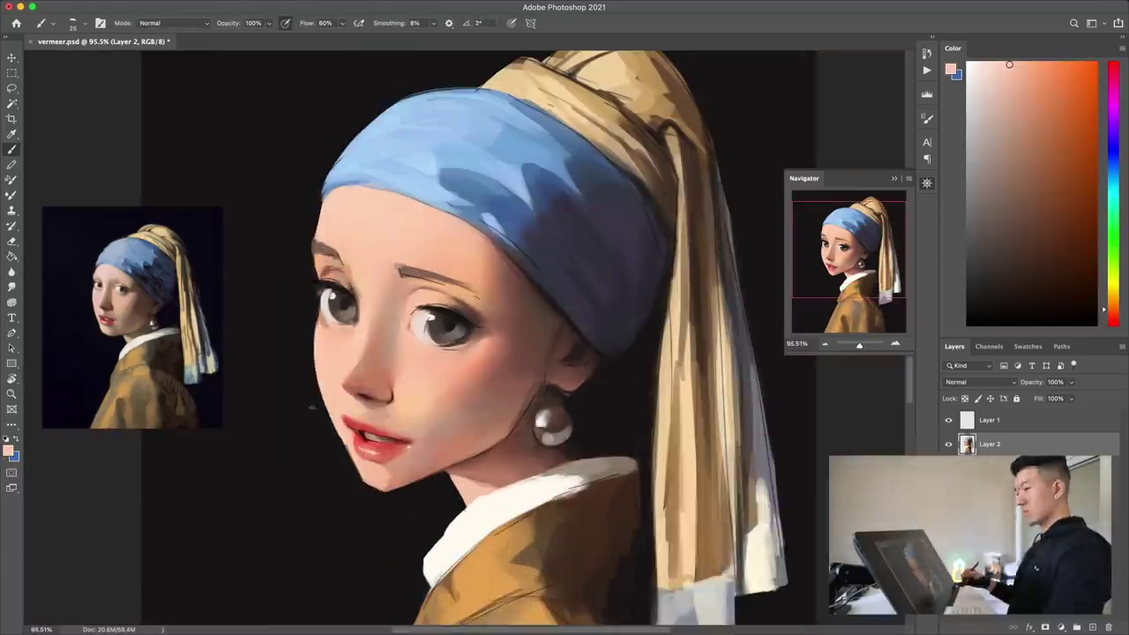
scroll(465, 338, down, 2)
scroll(465, 339, down, 2)
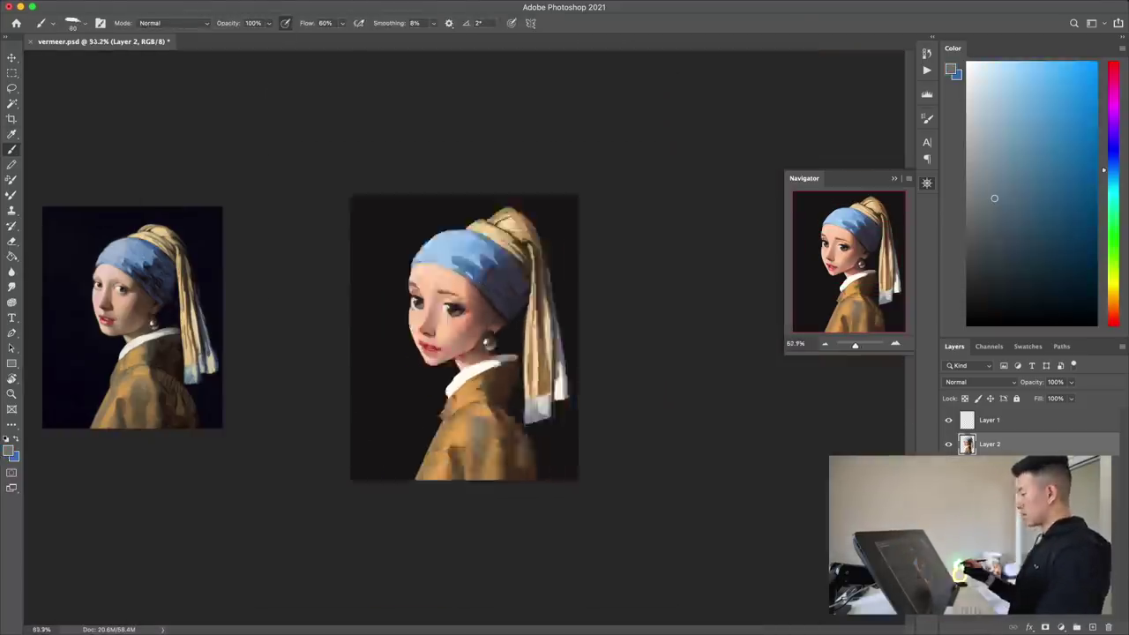